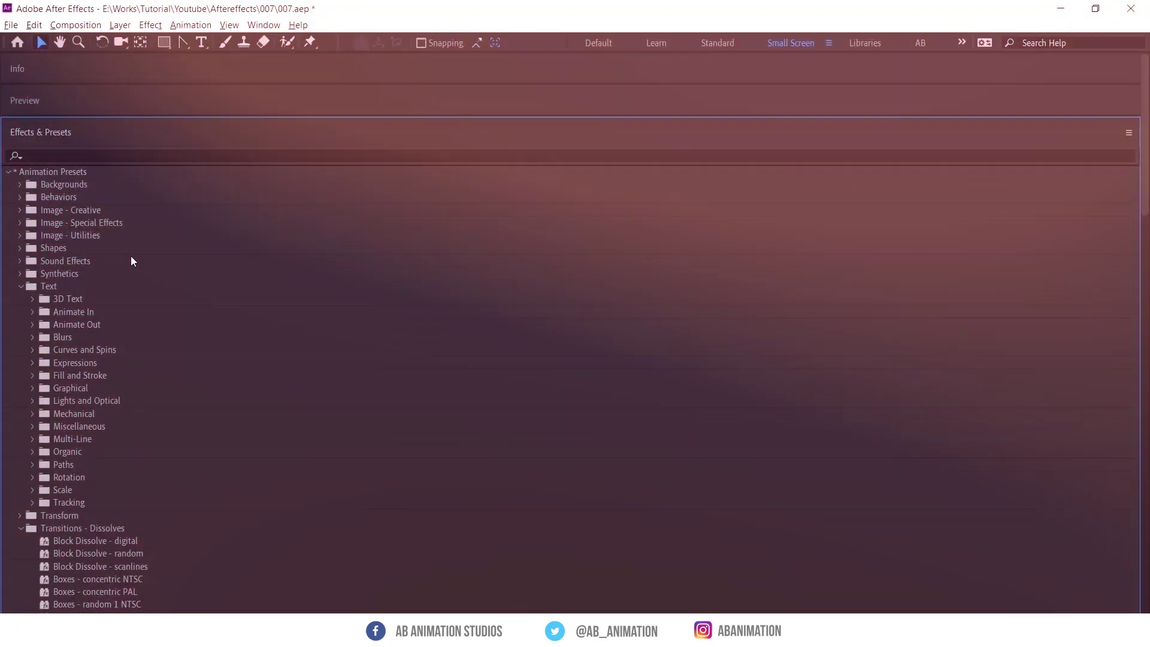
# Step: Maximize the Effects & Presets panel with ` and scroll through Animation Presets > Transitions
pyautogui.press('`')
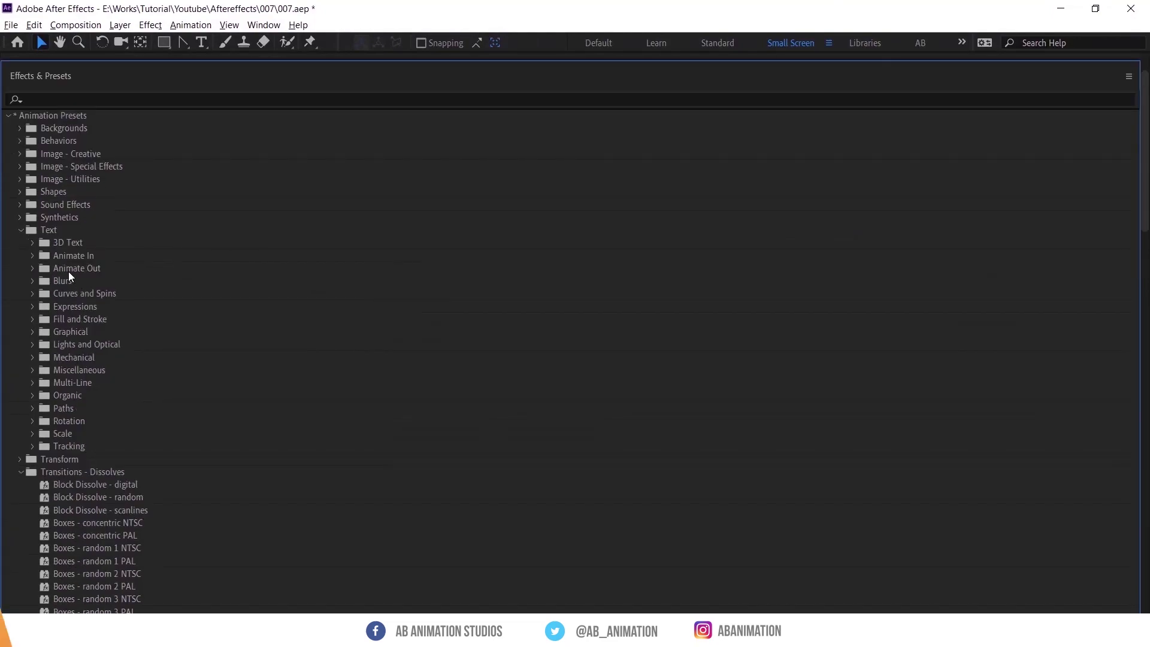
pyautogui.scroll(-20, 130, 344)
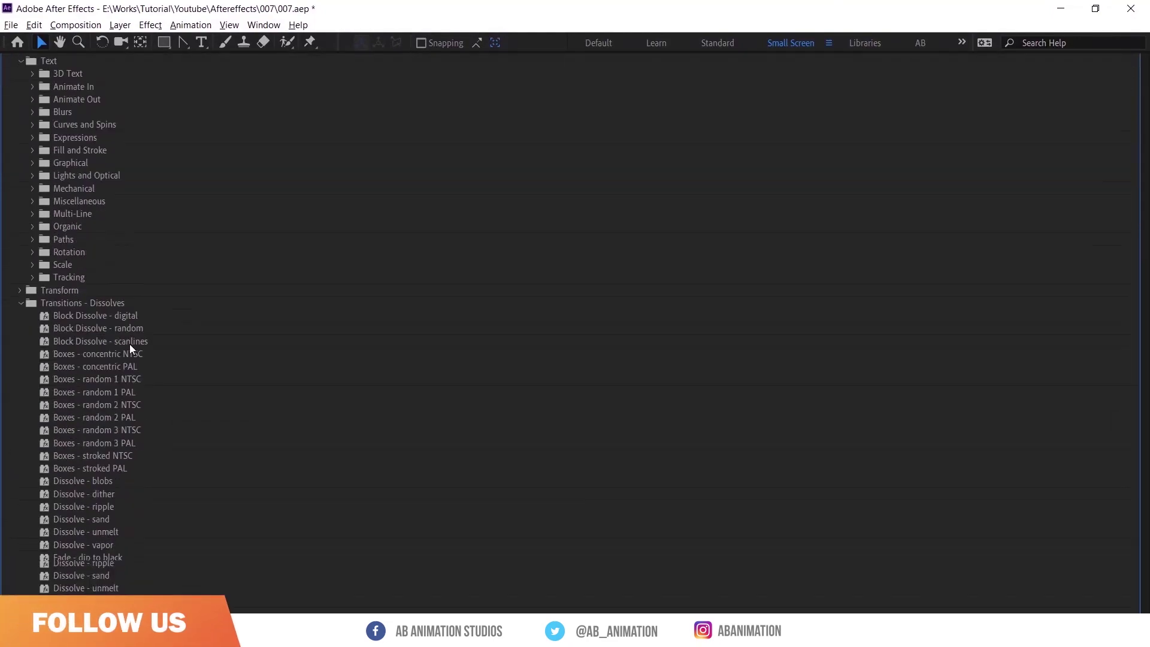
pyautogui.scroll(-10, 120, 331)
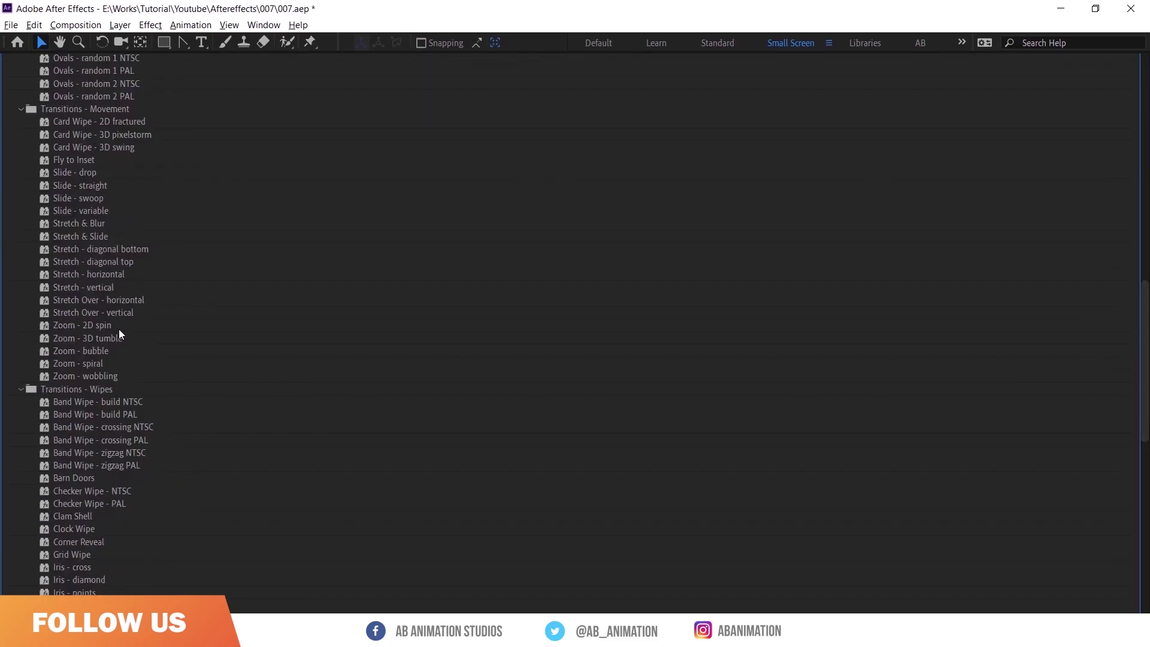
pyautogui.scroll(6, 119, 330)
pyautogui.scroll(20, 119, 328)
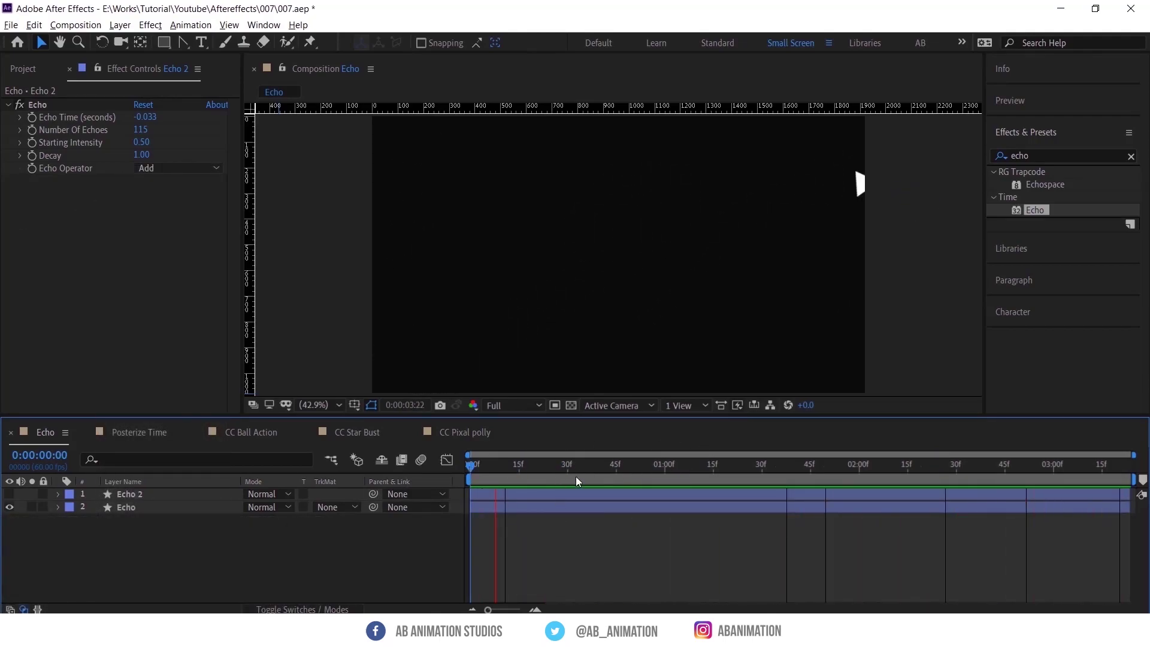
# Step: Search 'echo' and apply Time > Echo to the Echo 2 arrow layer, then select it in Effect Controls
pyautogui.click(1058, 156)
pyautogui.write('echo')
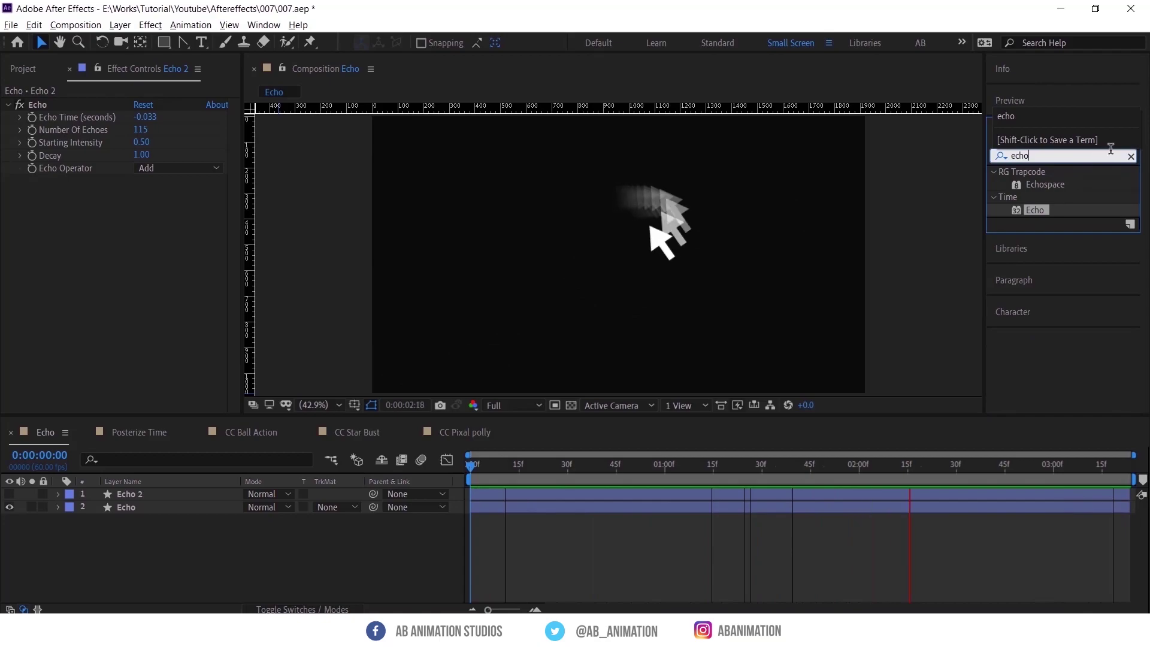
pyautogui.click(1131, 156)
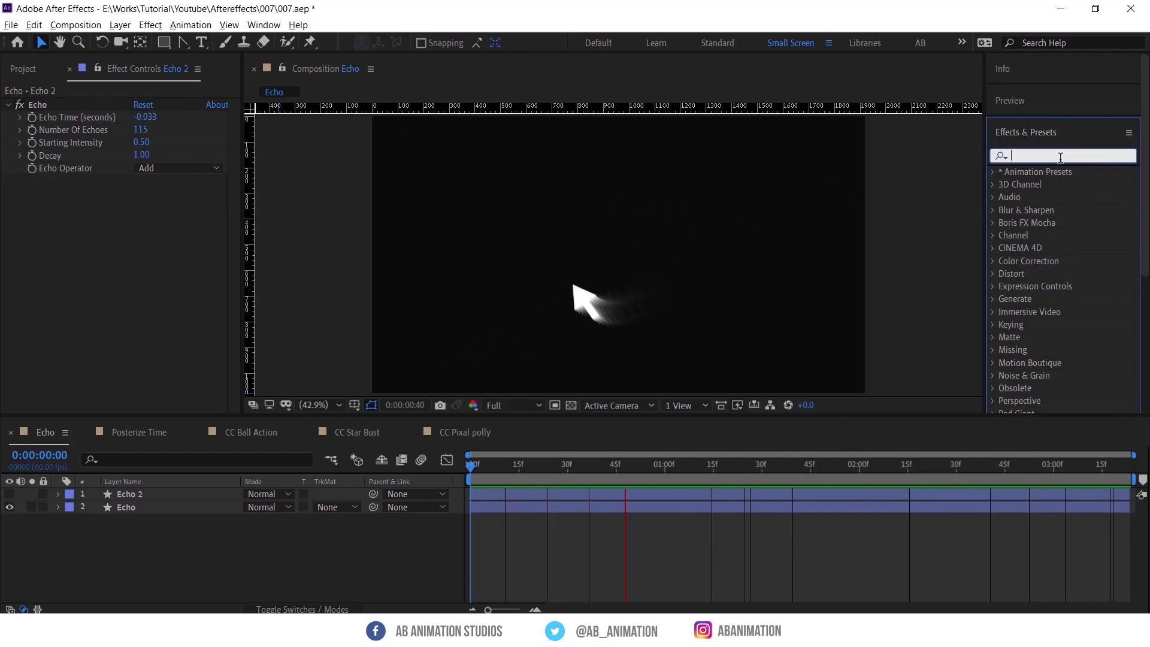
pyautogui.write('echo')
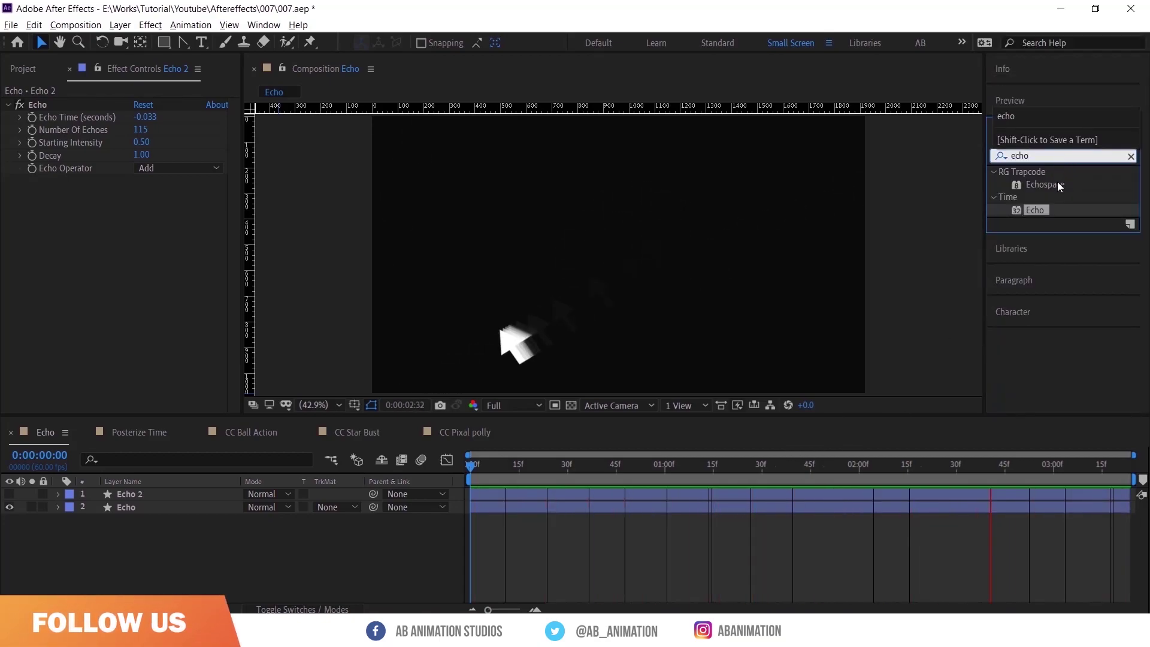
pyautogui.moveTo(1042, 209); pyautogui.dragTo(965, 246)
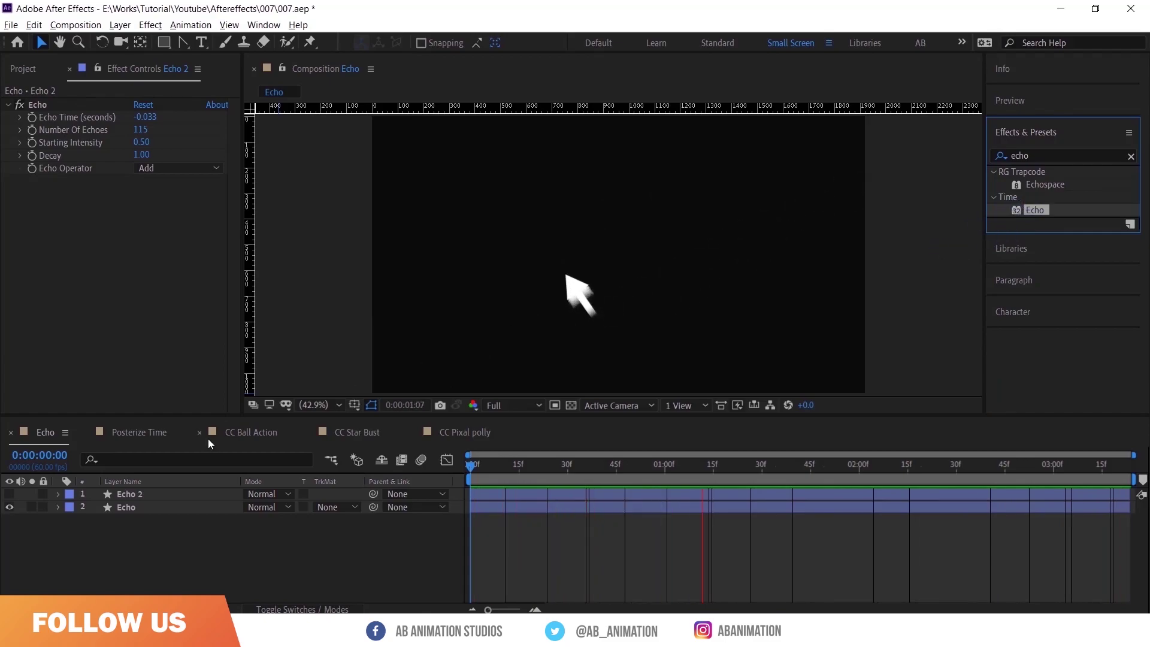
pyautogui.click(60, 104)
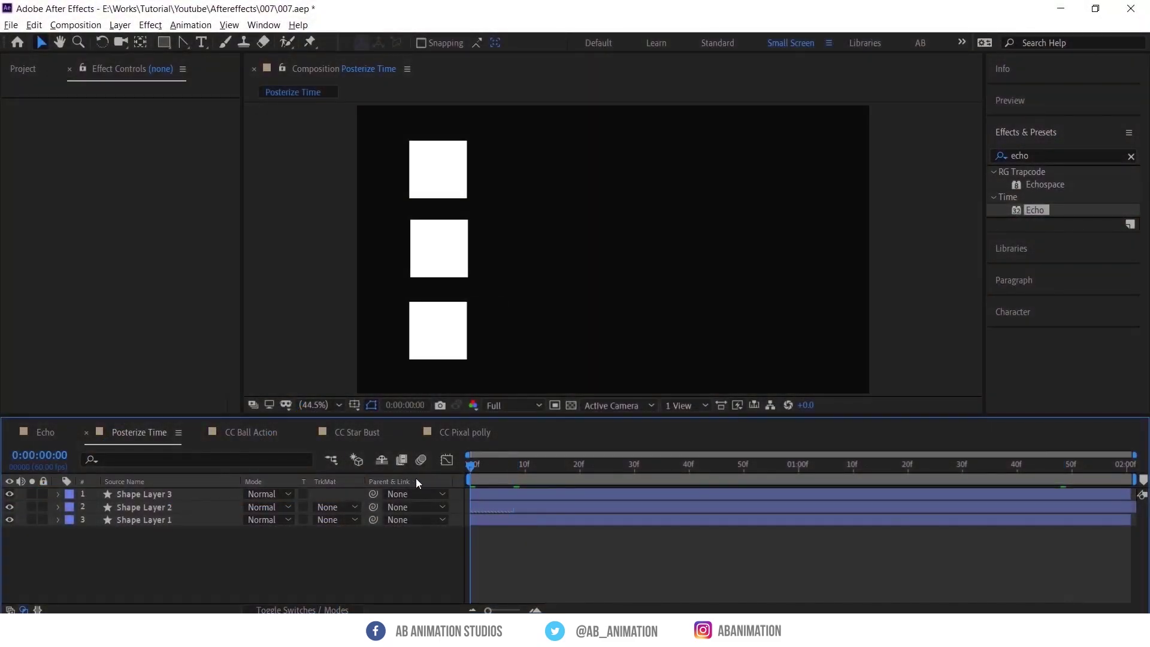
# Step: Stop playback, select Shape Layer 3, and find Time > Posterize Time (frame rate 5.0) through a 'post' search
pyautogui.press('space')
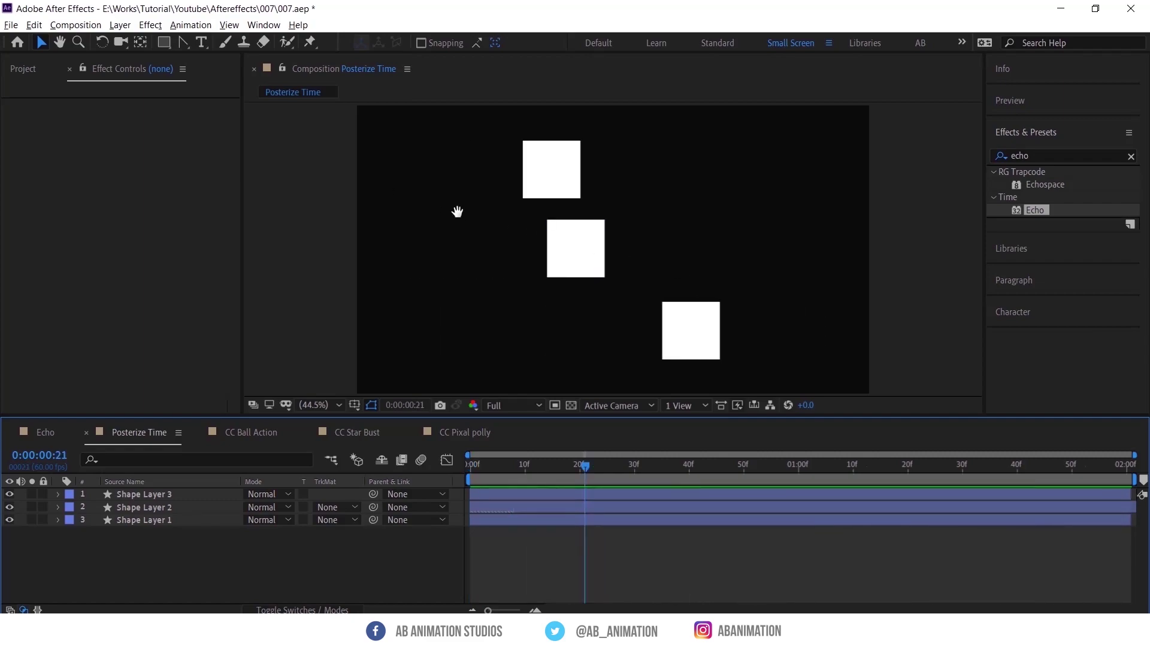
pyautogui.click(156, 494)
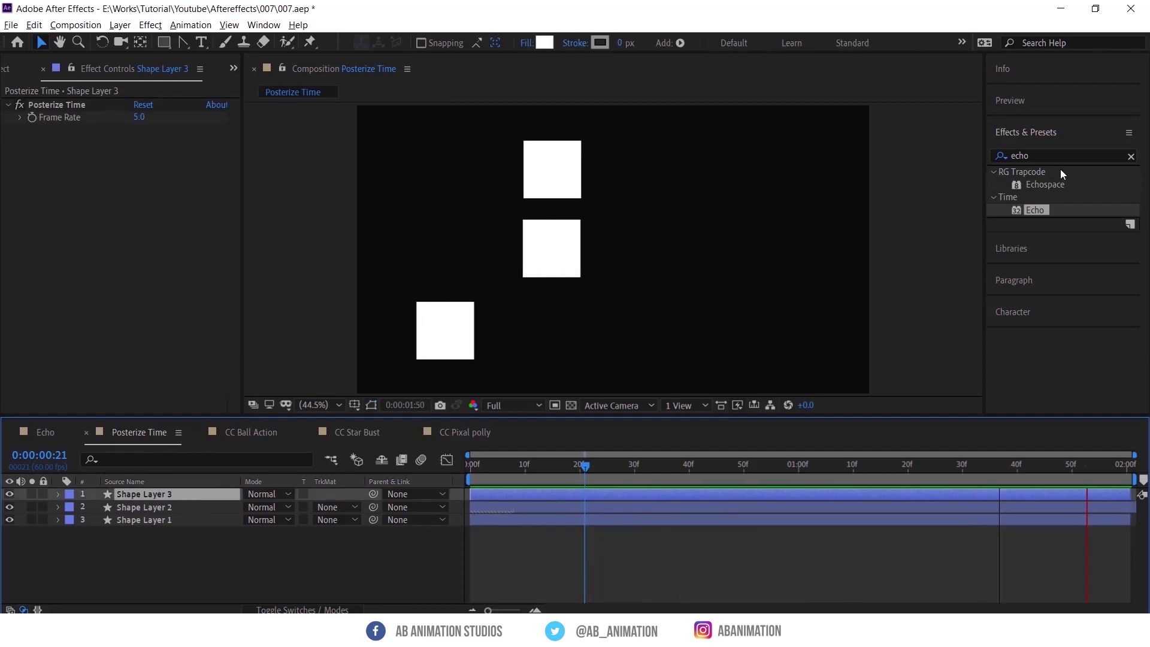
pyautogui.moveTo(1046, 156); pyautogui.dragTo(975, 157)
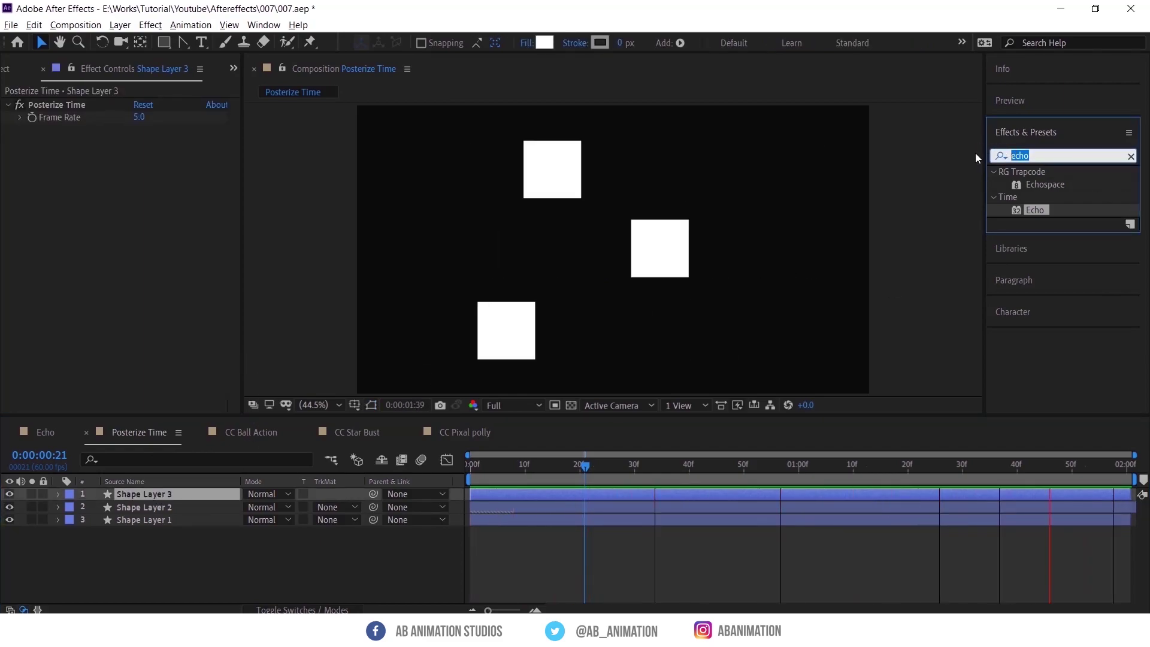
pyautogui.write('post')
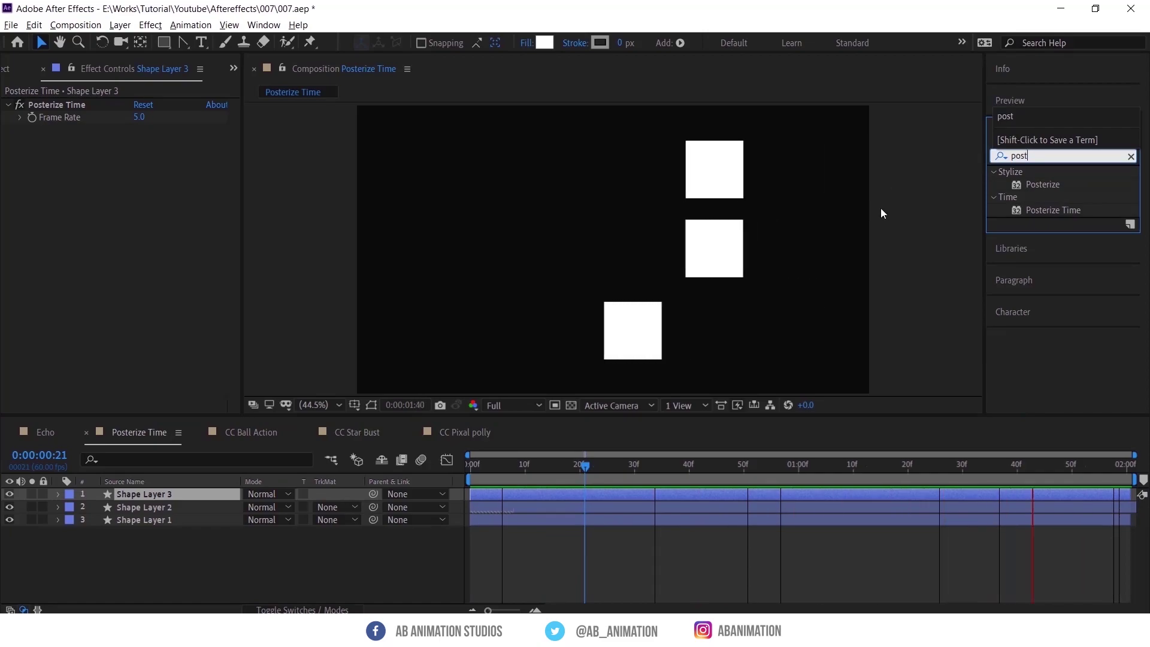
pyautogui.click(1056, 210)
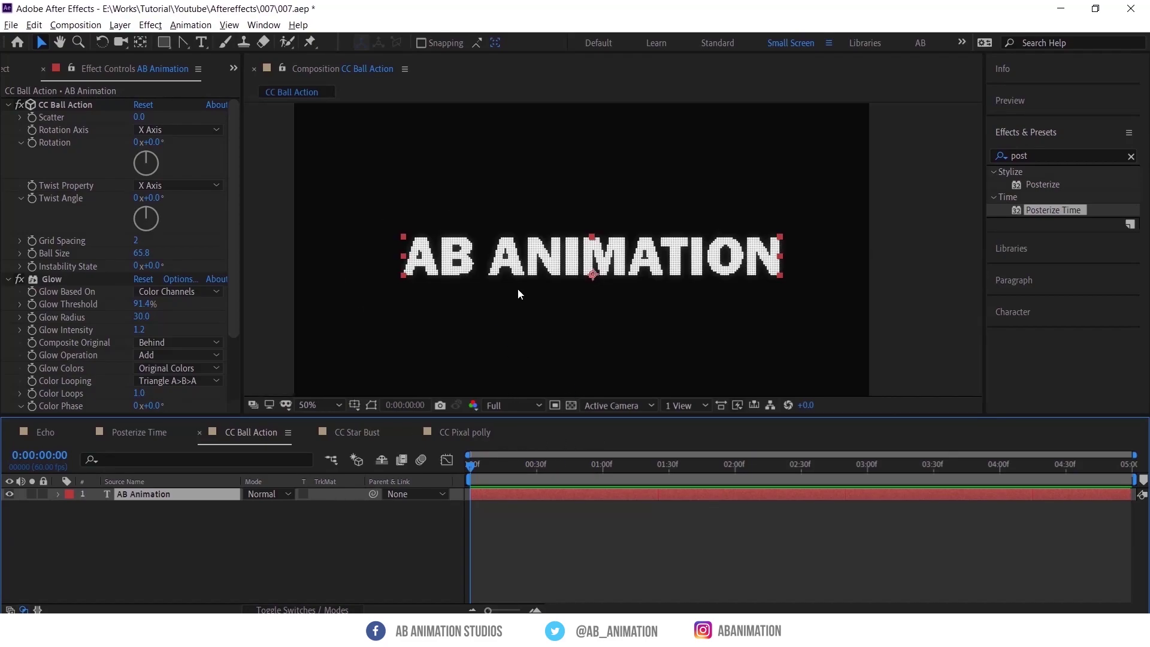
# Step: Test CC Ball Action Scatter at about 235, reset it to 0, and search effects for 'cc ba'
pyautogui.press('.')
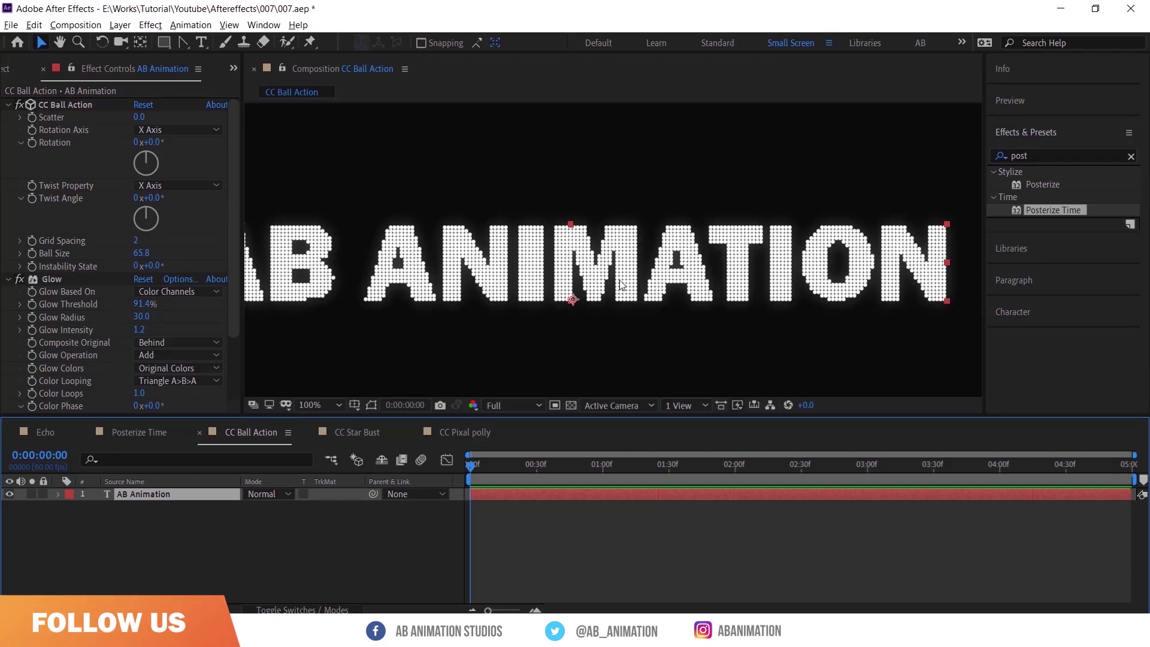
pyautogui.press(',')
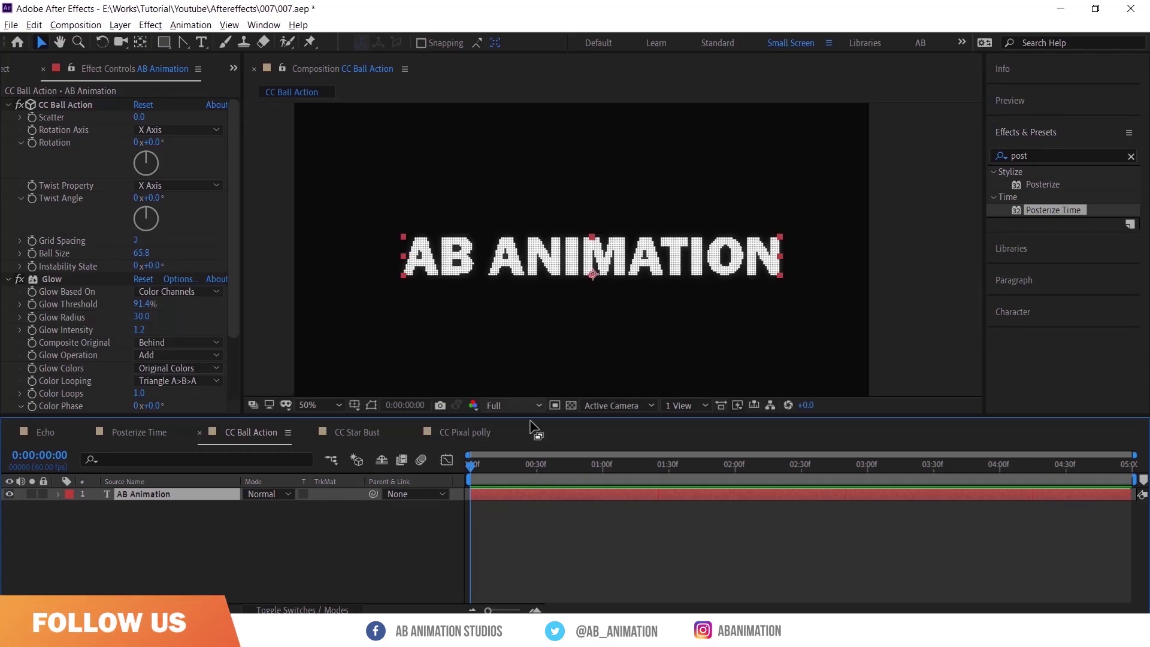
pyautogui.moveTo(139, 117); pyautogui.dragTo(561, 128)
pyautogui.moveTo(417, 142); pyautogui.dragTo(162, 142)
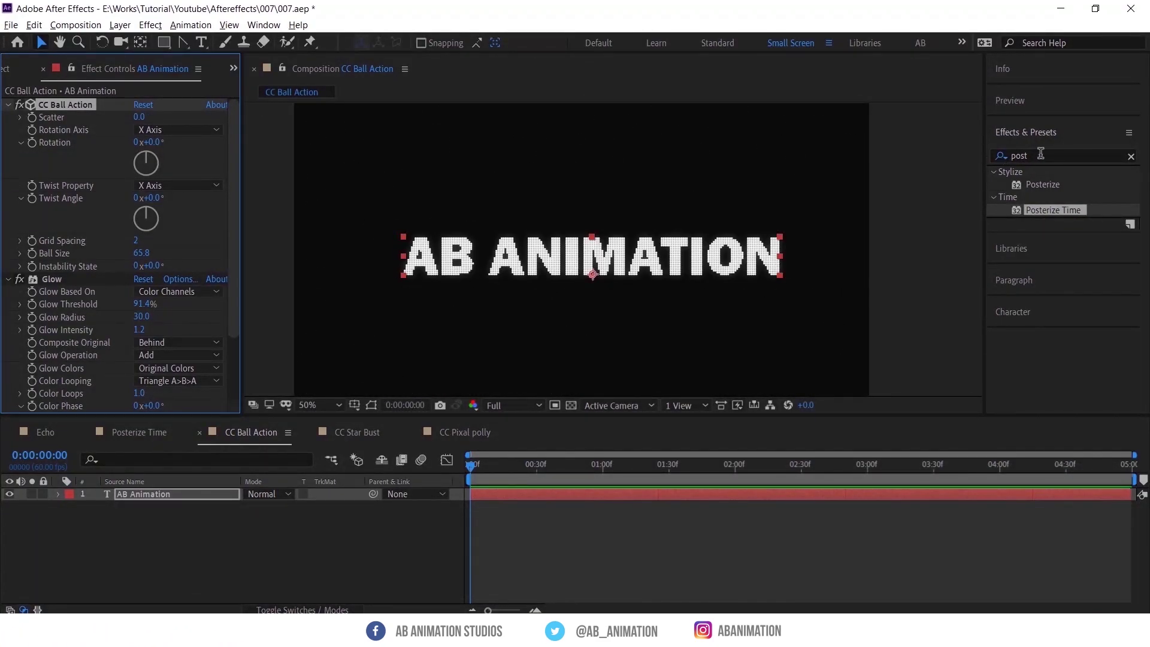
pyautogui.click(1040, 154)
pyautogui.click(1003, 157)
pyautogui.write('cc ball')
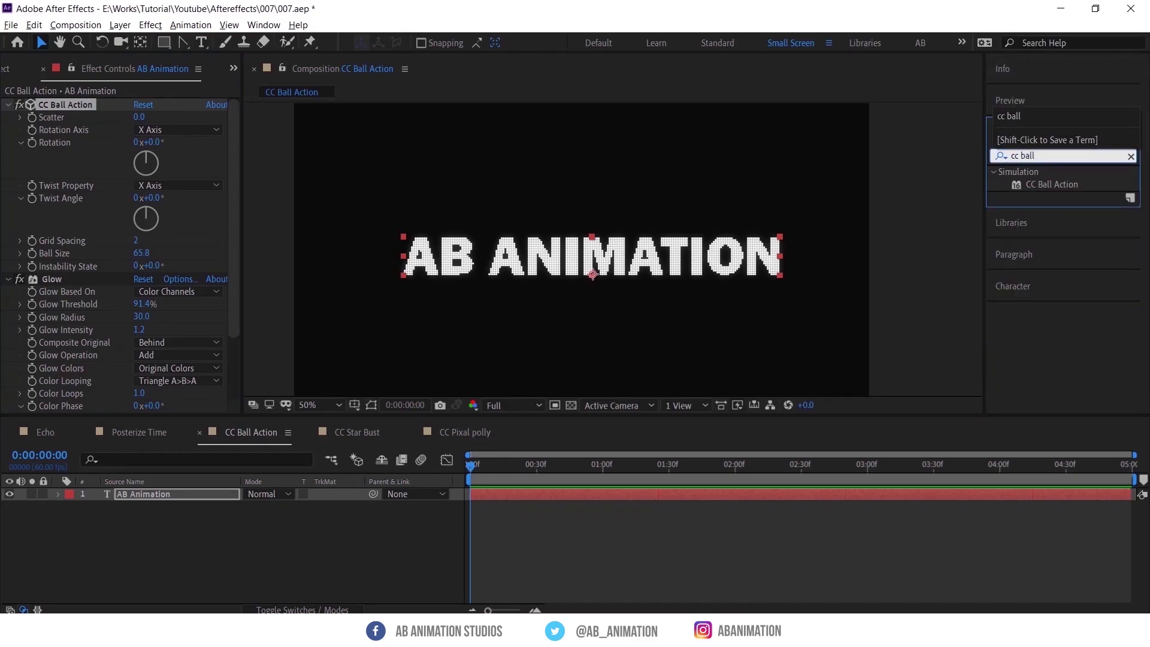
# Step: Tweak Scatter, Ball Size and Grid Spacing, settling on Grid Spacing 2 and Ball Size 49.8
pyautogui.moveTo(135, 117); pyautogui.dragTo(297, 110)
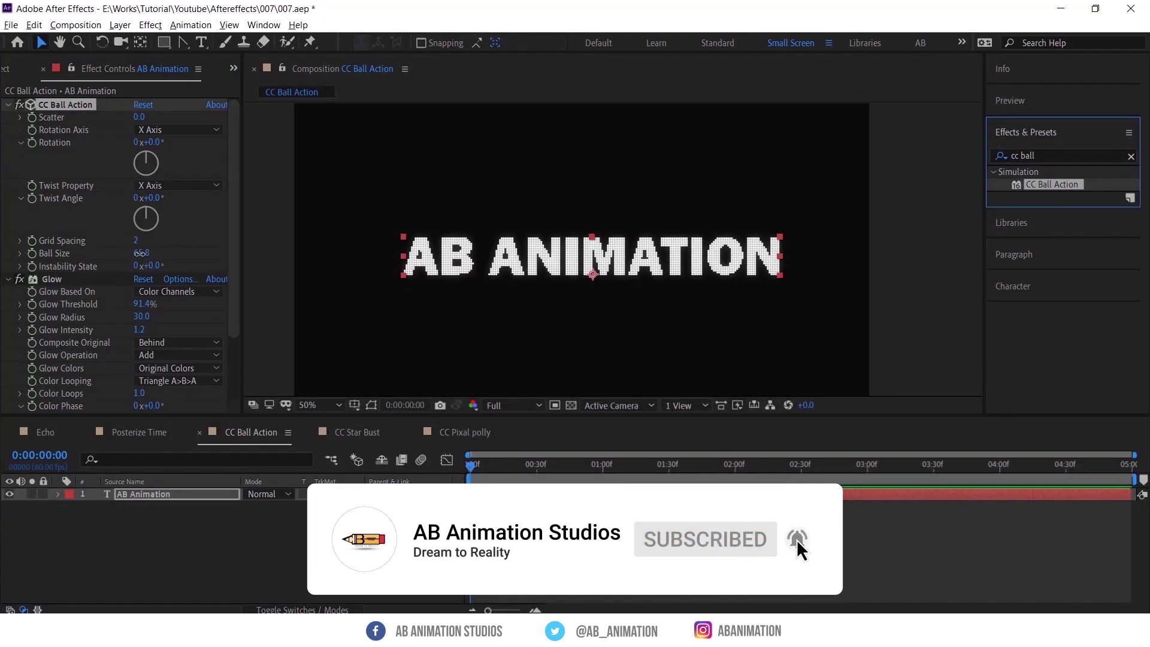
pyautogui.moveTo(140, 253); pyautogui.dragTo(133, 254)
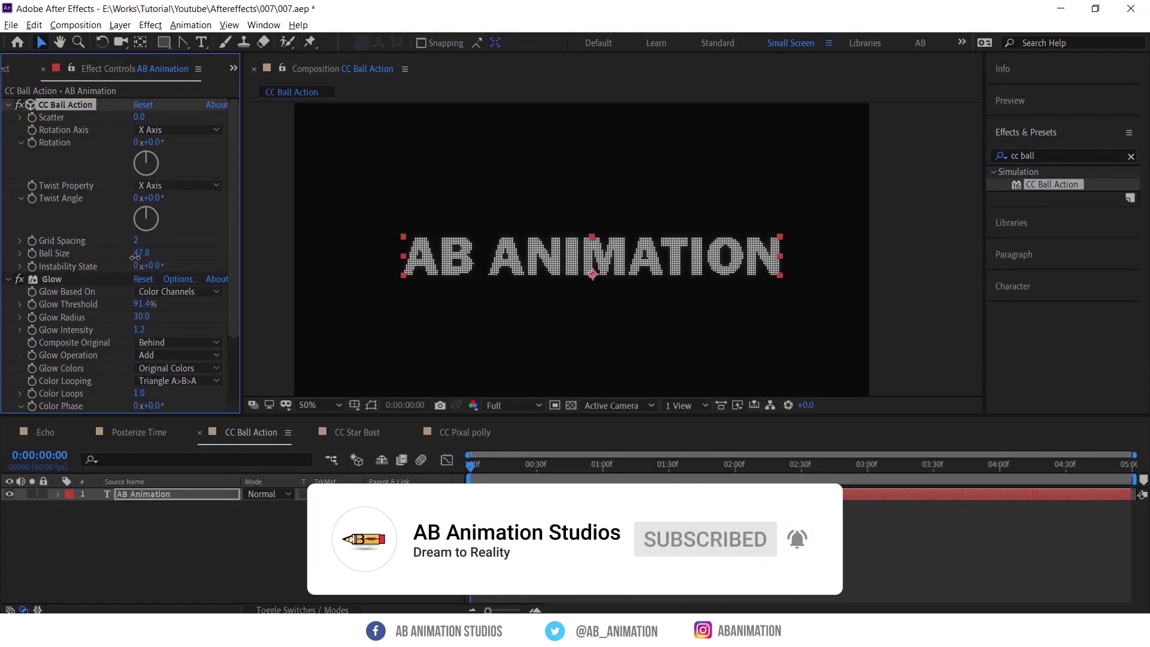
pyautogui.moveTo(136, 240)
pyautogui.mouseDown()
pyautogui.moveTo(150, 242)
pyautogui.moveTo(139, 244)
pyautogui.mouseUp()
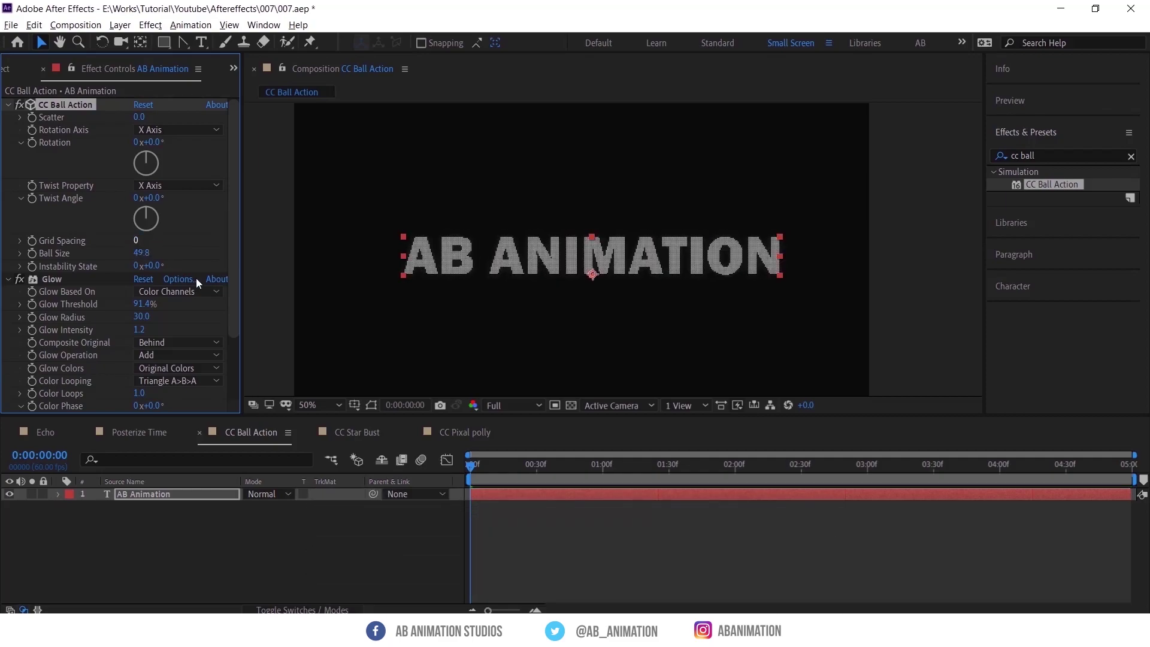
pyautogui.moveTo(196, 278); pyautogui.dragTo(349, 469)
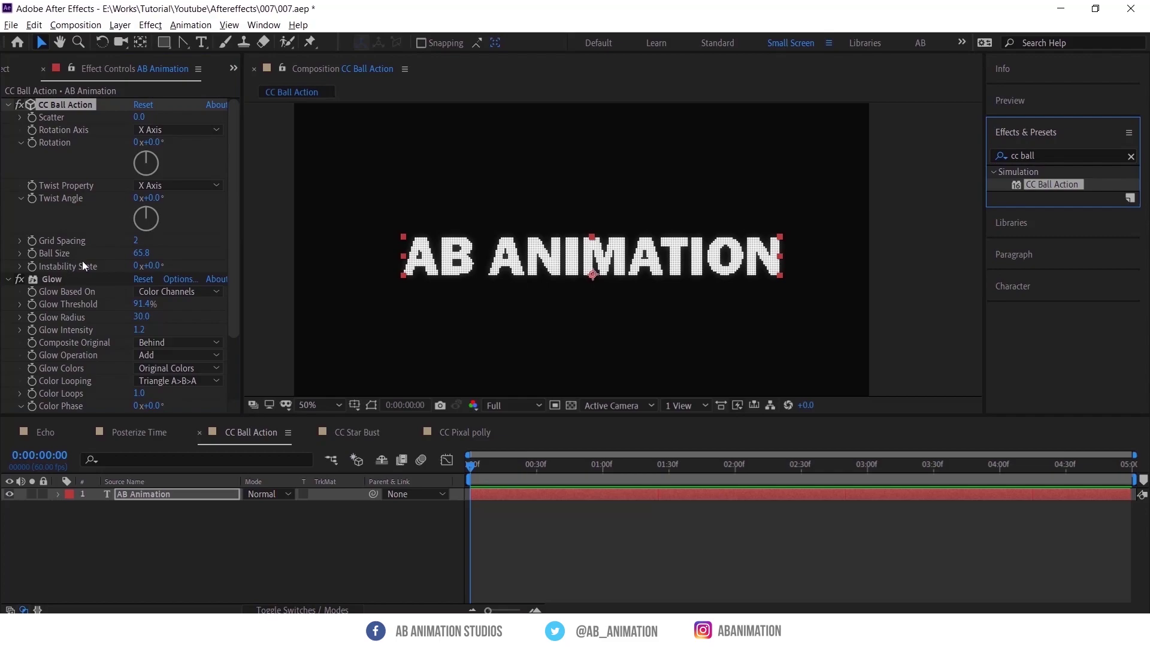
pyautogui.moveTo(151, 254)
pyautogui.mouseDown()
pyautogui.moveTo(129, 258)
pyautogui.moveTo(137, 245)
pyautogui.mouseUp()
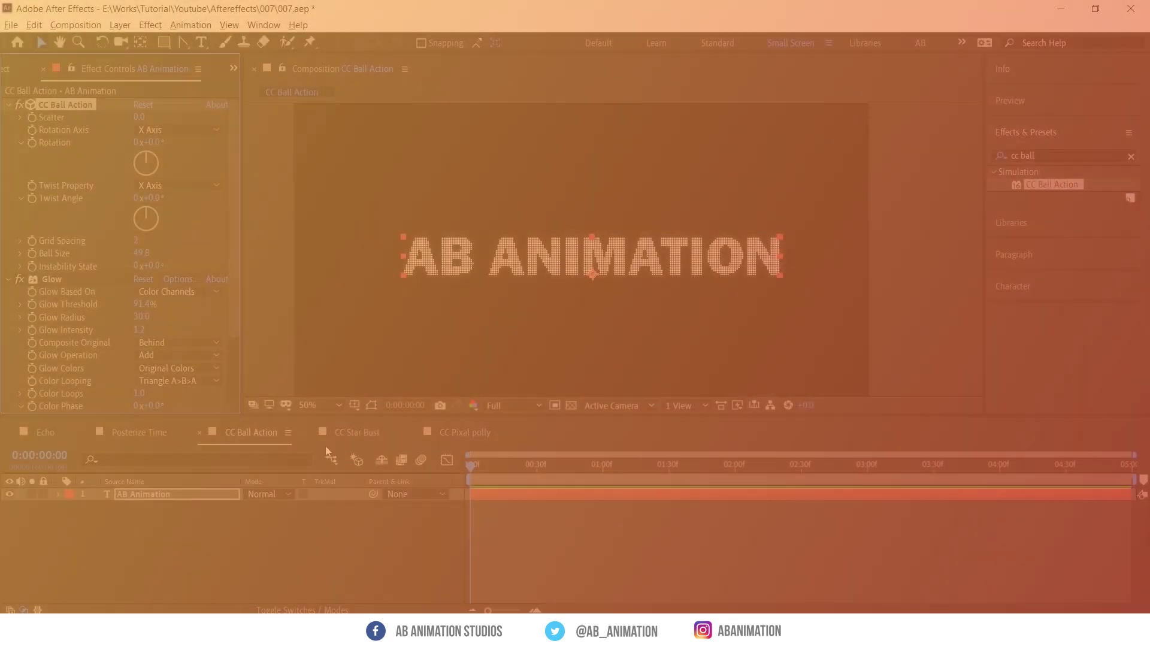
# Step: Open CC Star Bust, stop playback, select White Solid 1, and locate CC Star Burst via 'star'
pyautogui.click(357, 432)
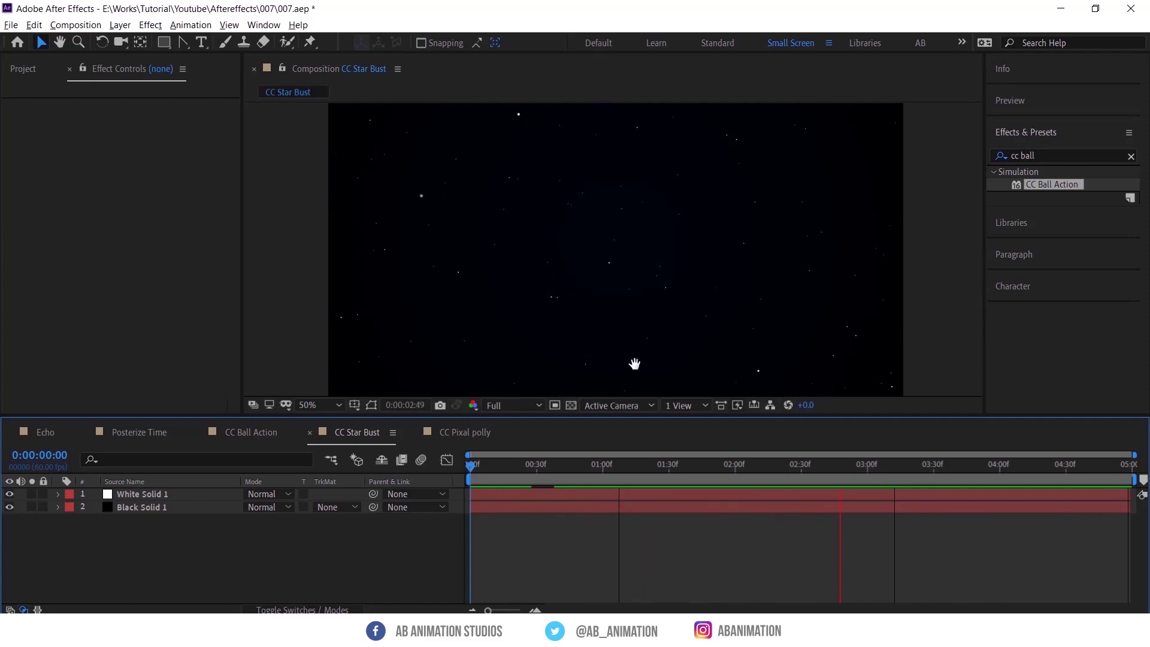
pyautogui.press('space')
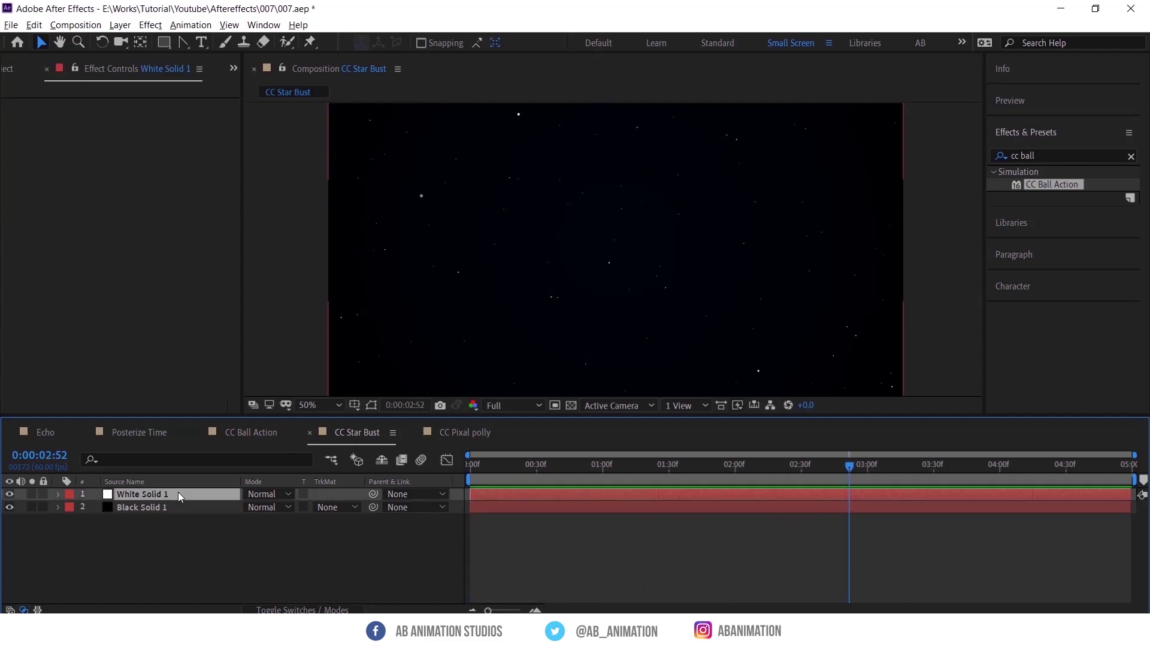
pyautogui.click(178, 493)
pyautogui.click(1107, 157)
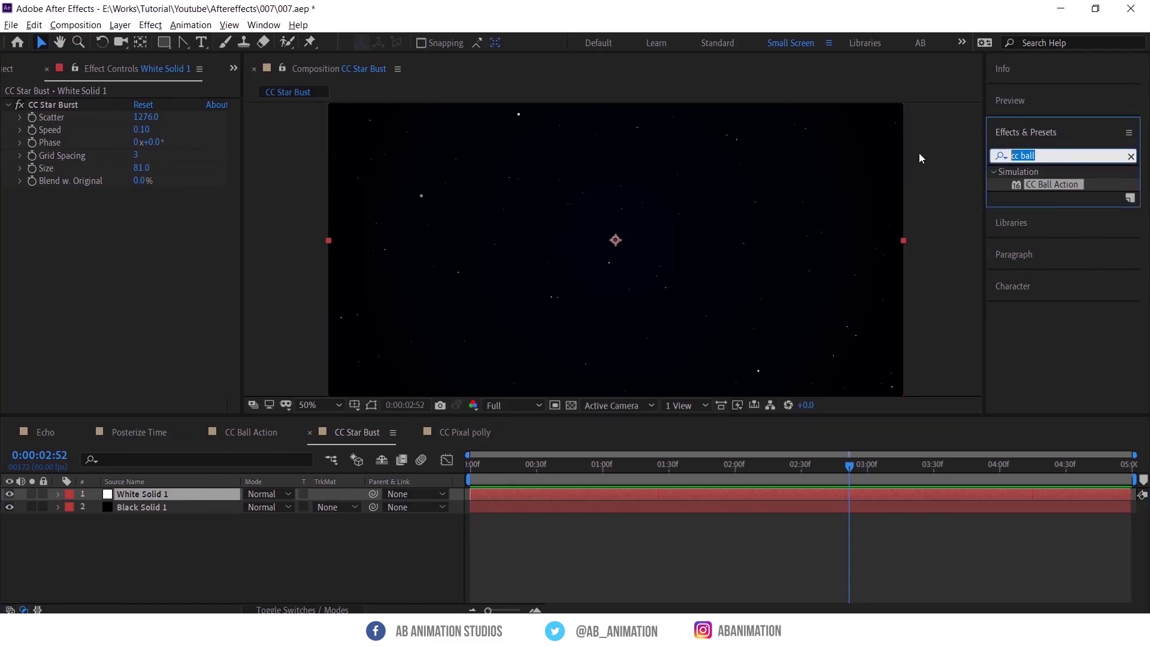
pyautogui.write('star')
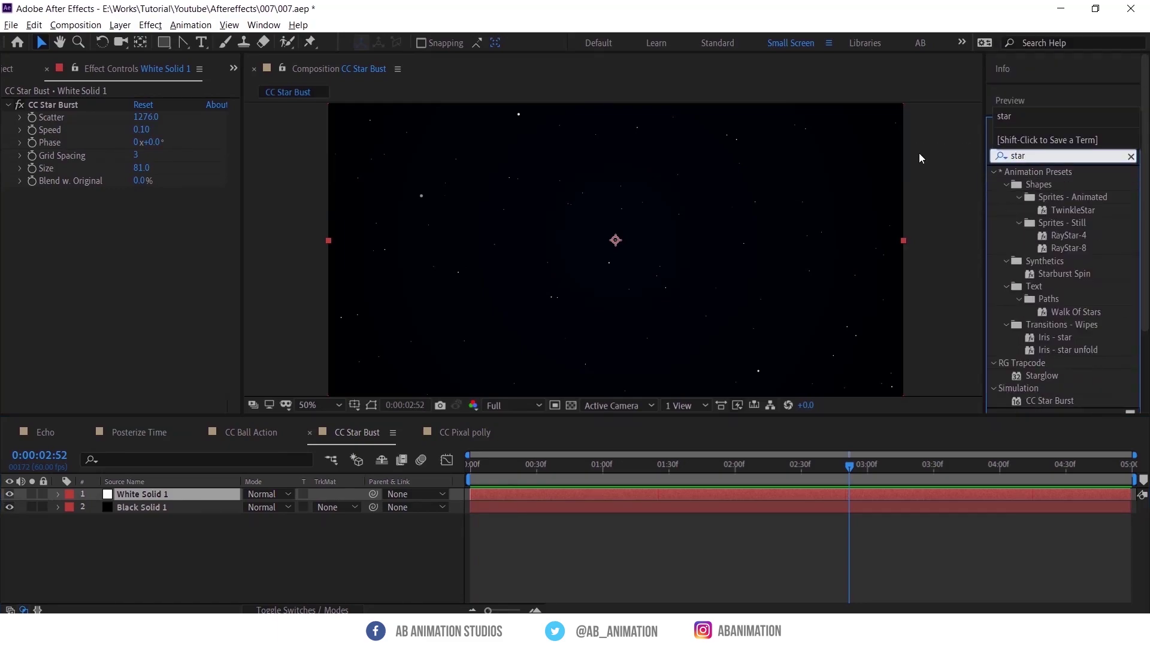
pyautogui.click(1036, 400)
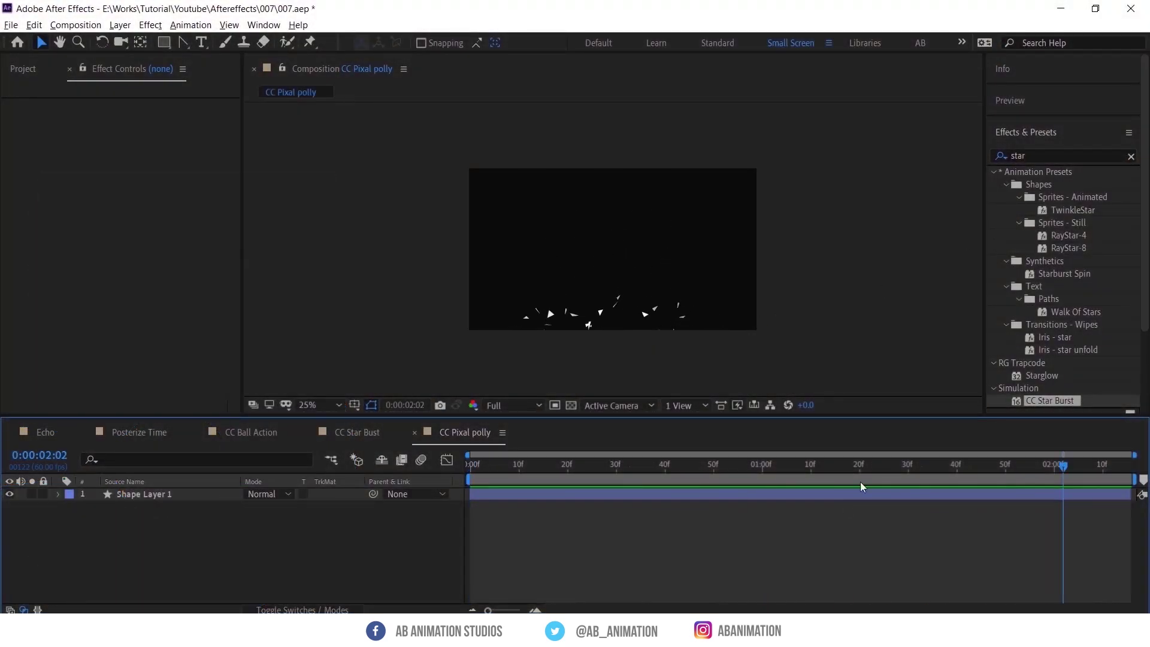
# Step: Select Shape Layer 1, locate CC Pixel Polly via 'pixel', and replay the shatter from frame one
pyautogui.click(842, 492)
pyautogui.click(1052, 155)
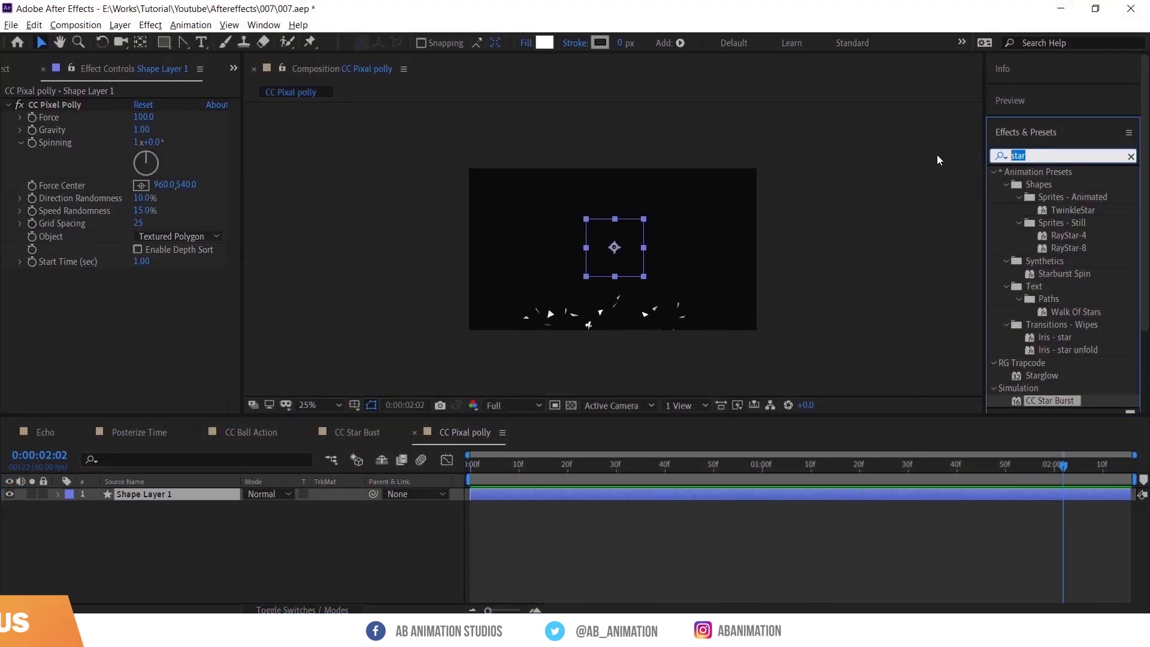
pyautogui.write('pix')
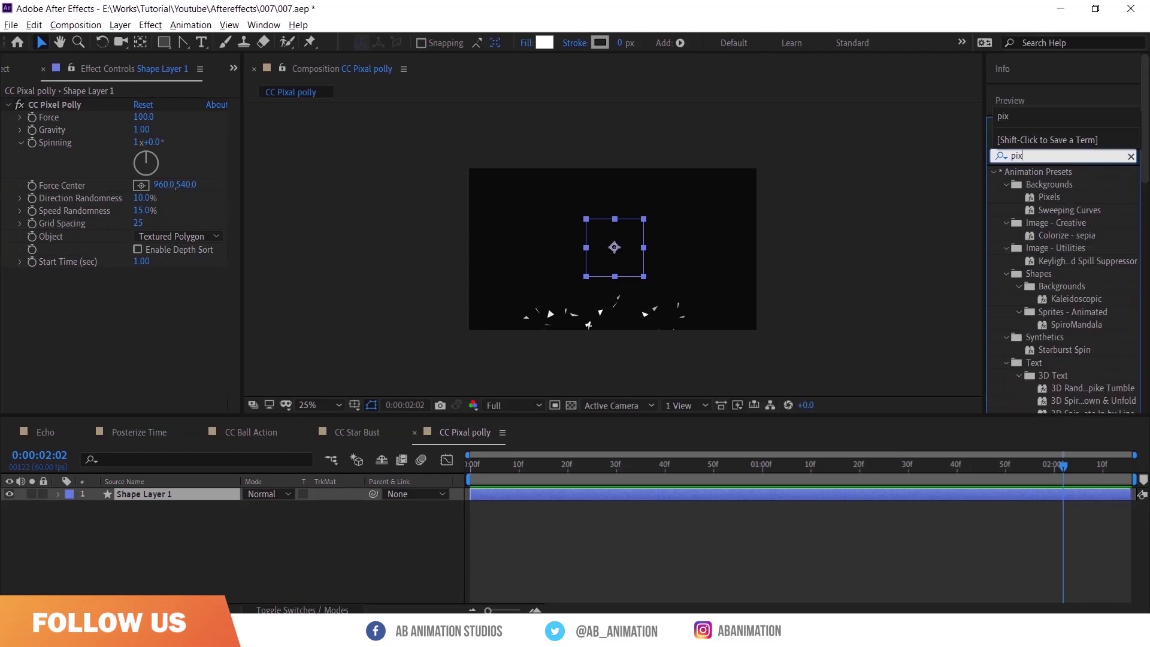
pyautogui.write('el')
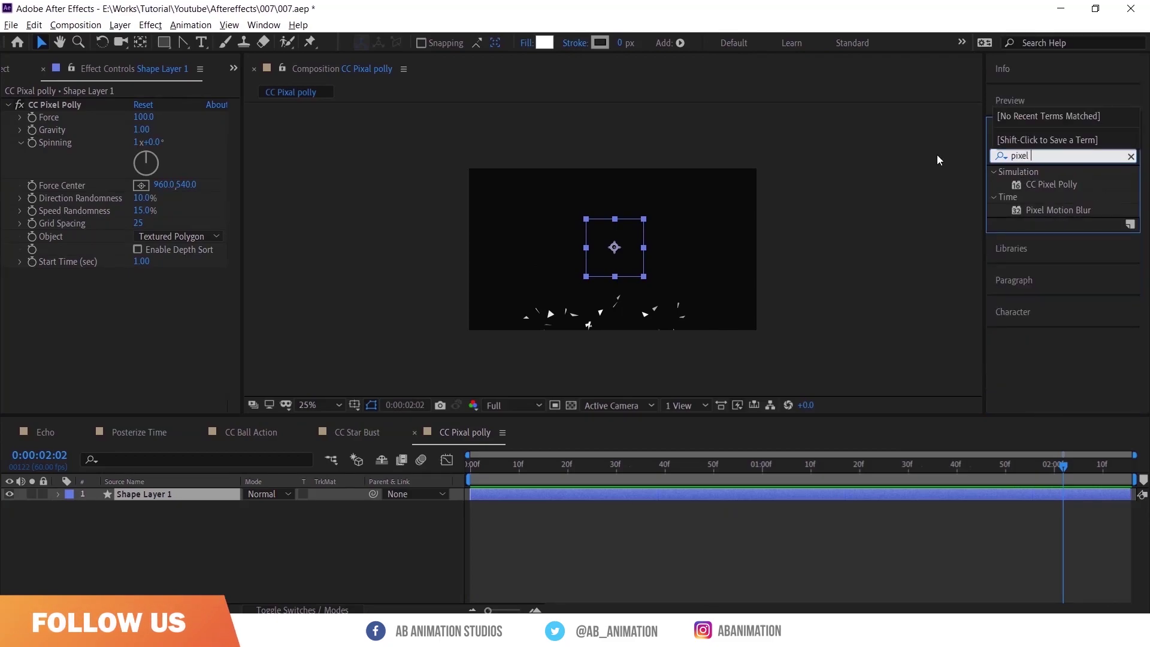
pyautogui.click(1059, 185)
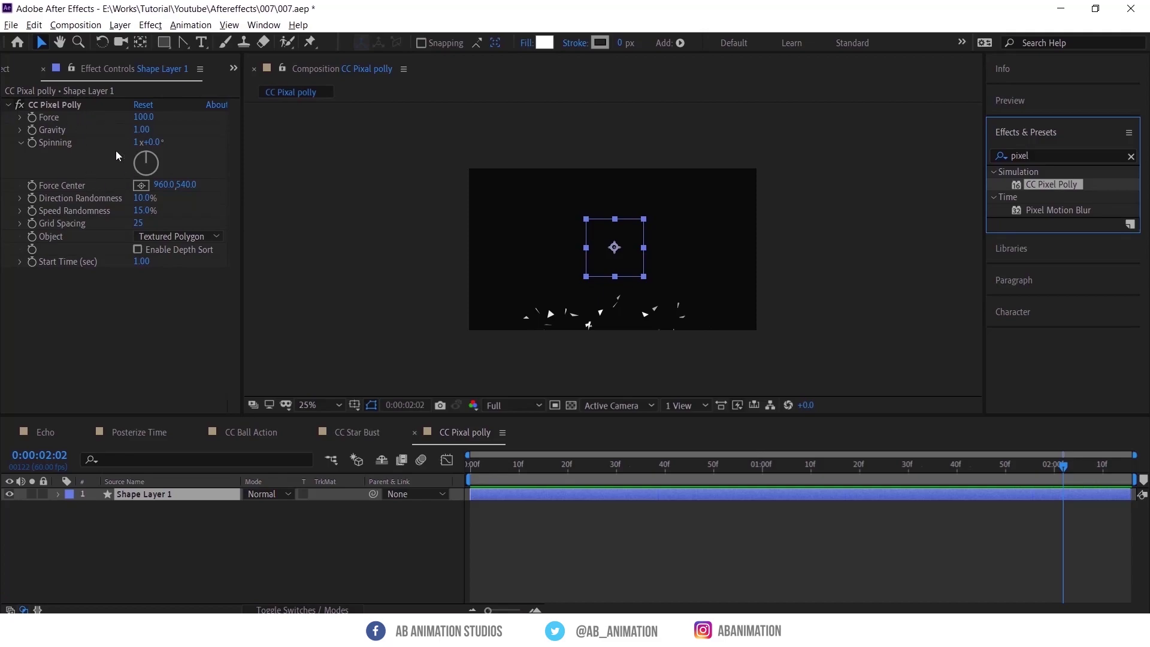
pyautogui.click(472, 465)
pyautogui.press('space')
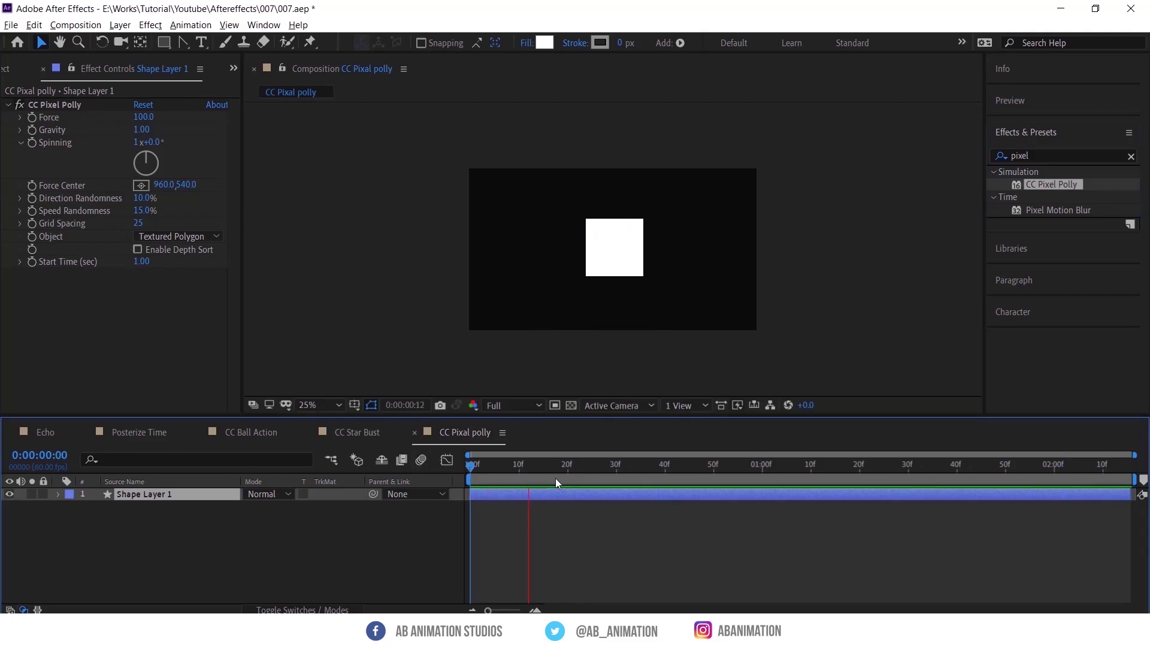